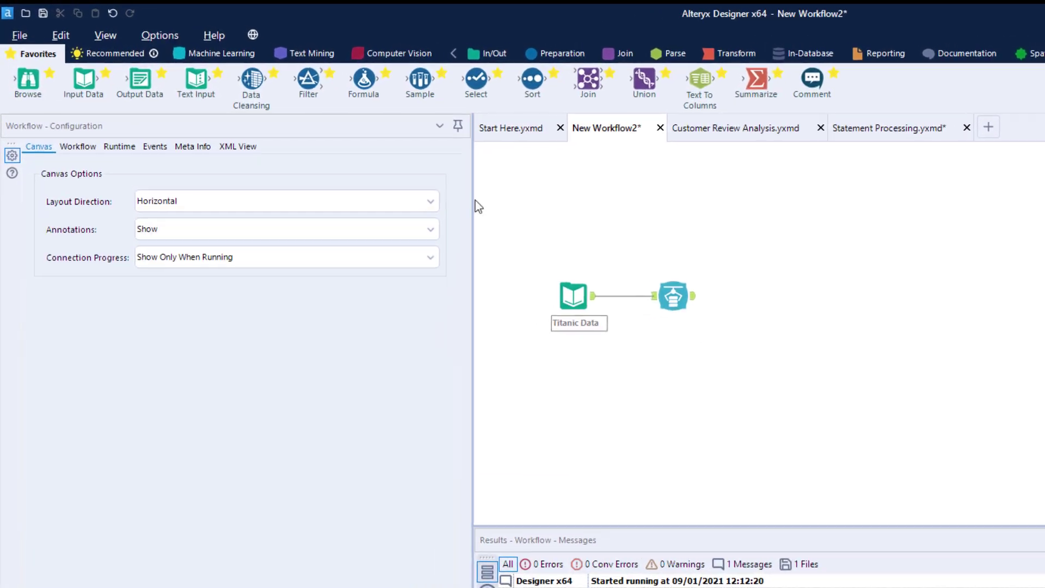
# Step: Add a Data Health tool after Feature Types and scroll through each Titanic column's quality ratings
pyautogui.click(217, 53)
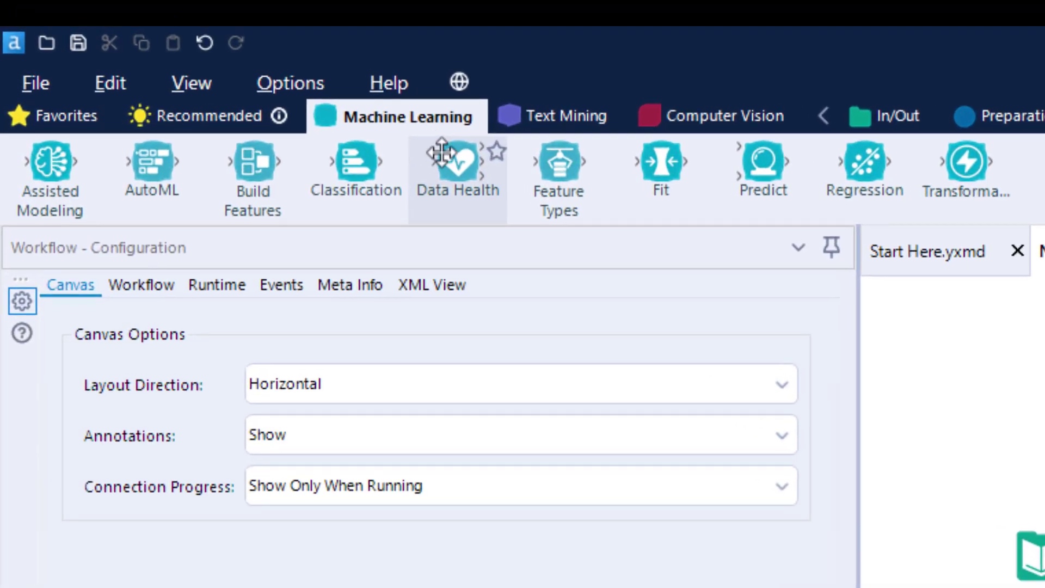
pyautogui.moveTo(441, 153); pyautogui.dragTo(1044, 427)
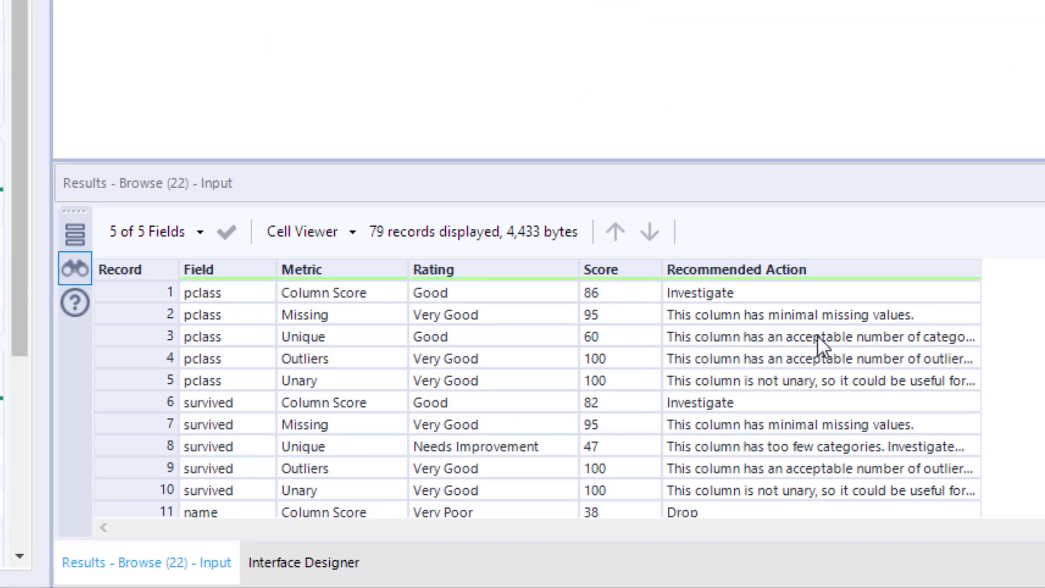
pyautogui.scroll(-5, 817, 335)
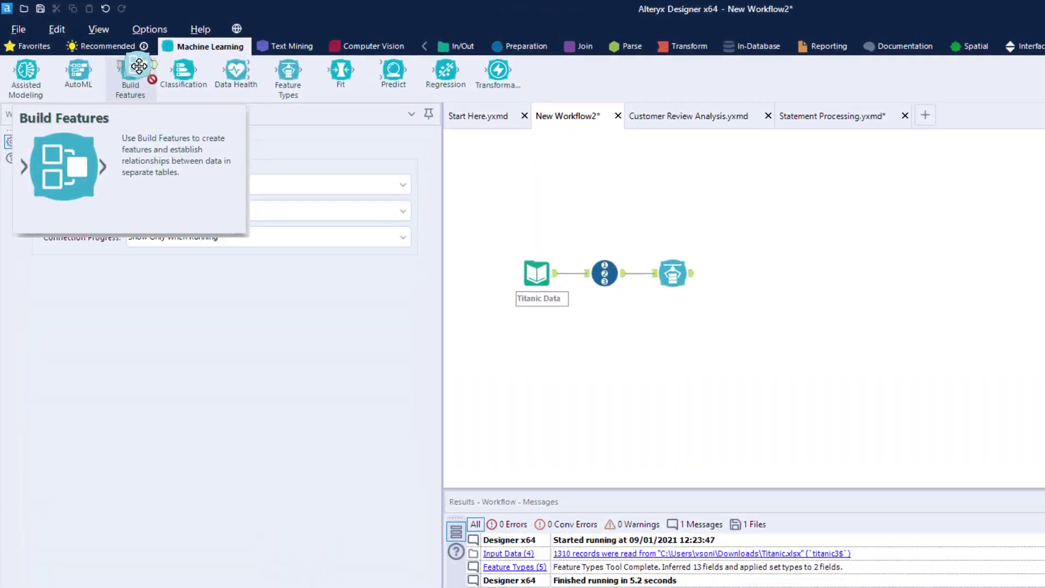
# Step: Place Build Features after Feature Types, keyed on RecordID, with Absolute and Cum Min primitives enabled
pyautogui.moveTo(134, 59); pyautogui.dragTo(930, 334)
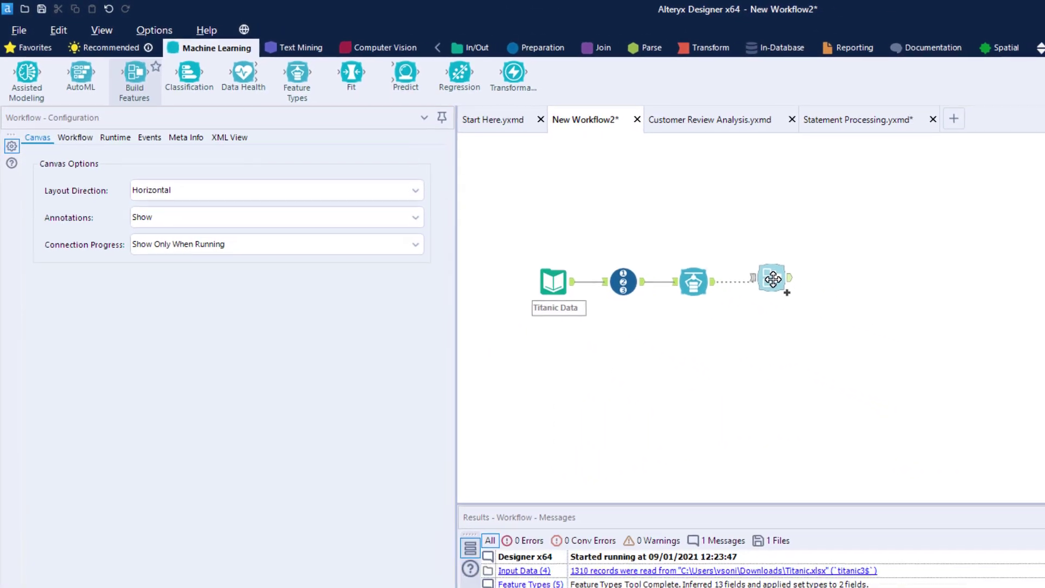
pyautogui.moveTo(773, 280); pyautogui.dragTo(773, 279)
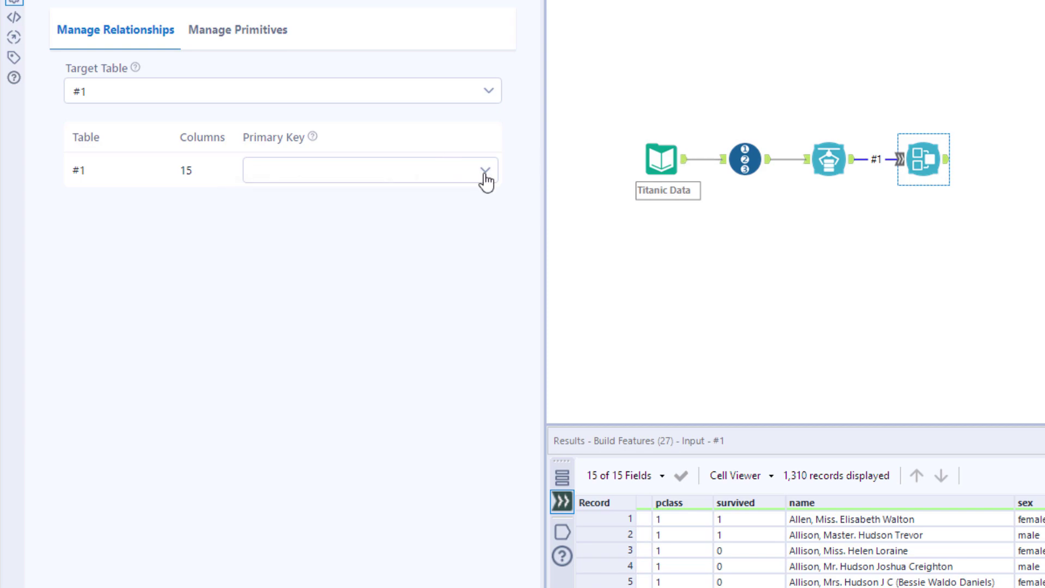
pyautogui.click(485, 175)
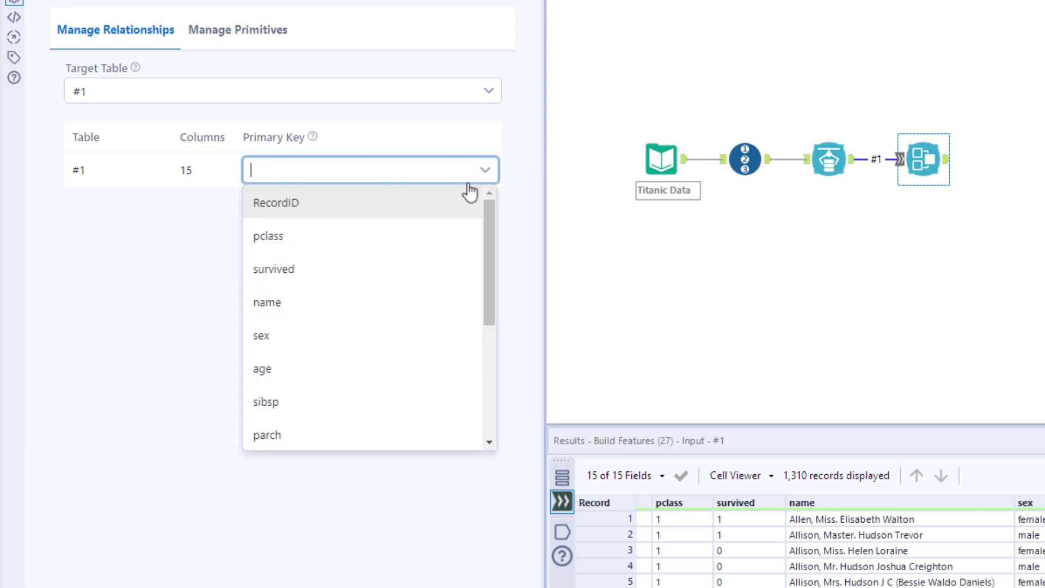
pyautogui.click(225, 38)
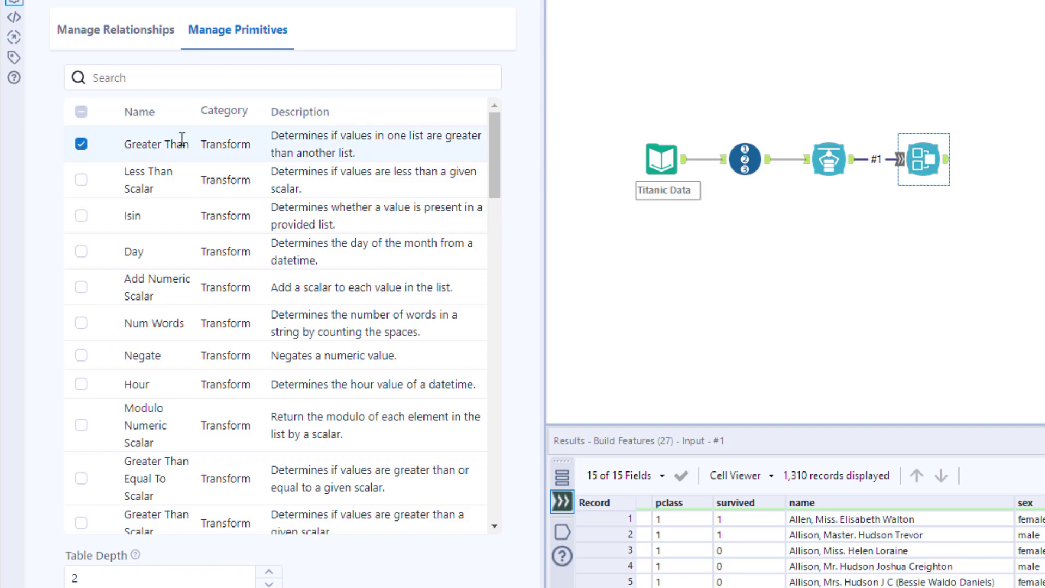
pyautogui.scroll(-3, 182, 139)
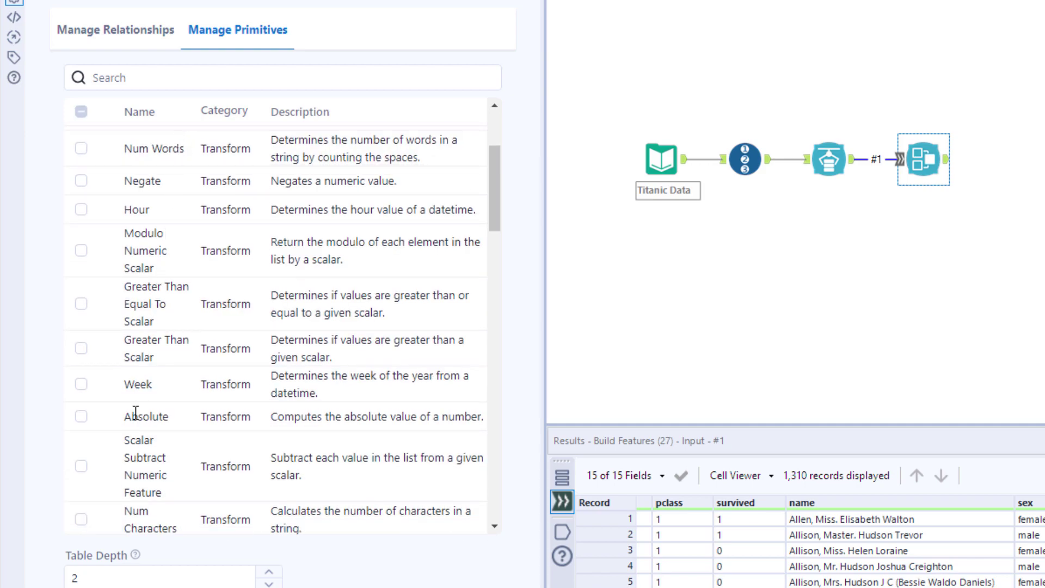
pyautogui.scroll(-3, 135, 413)
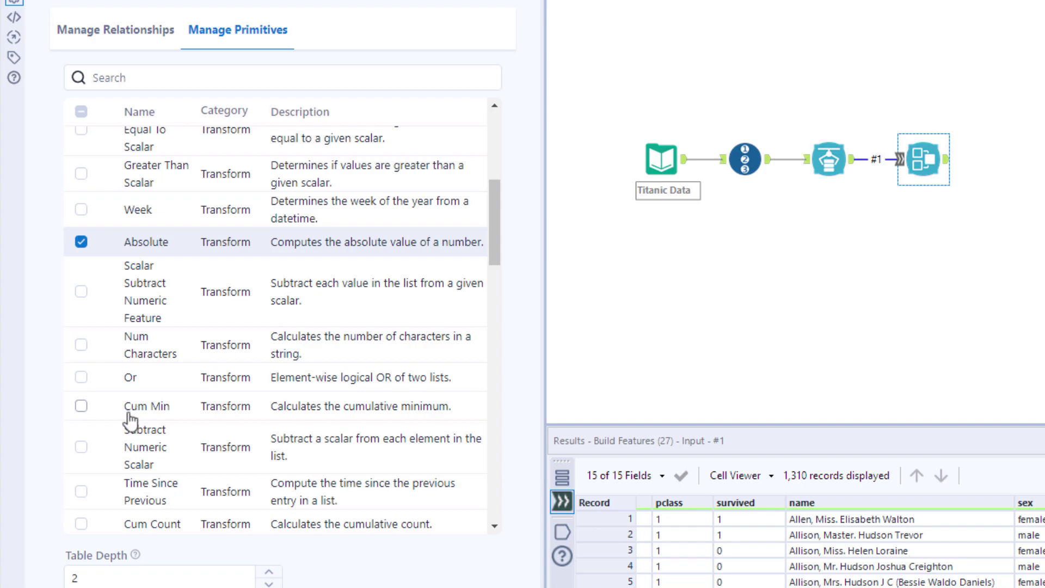
pyautogui.click(81, 405)
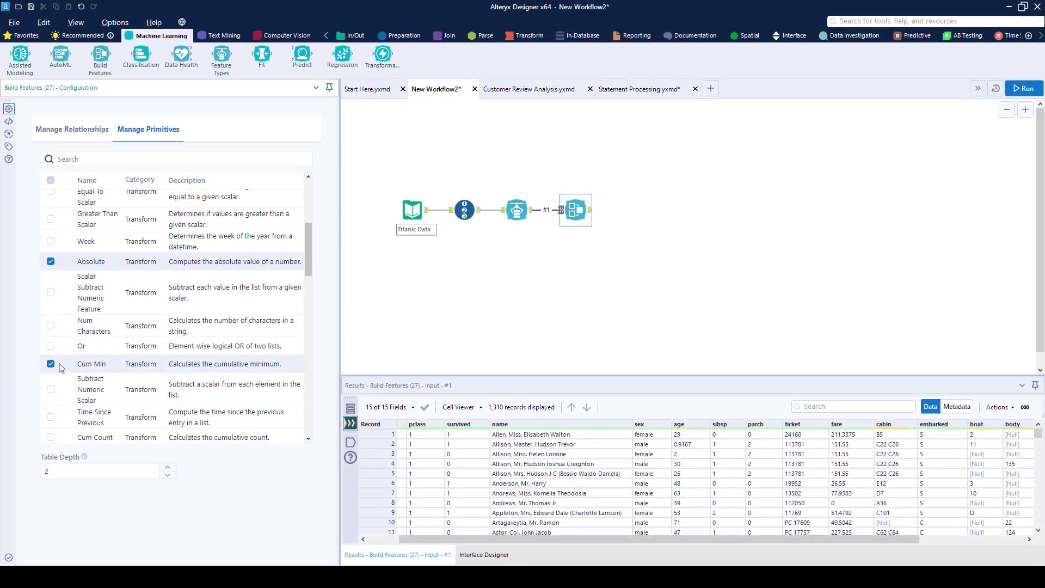
# Step: Place an Assisted Modeling tool after Build Features
pyautogui.click(409, 278)
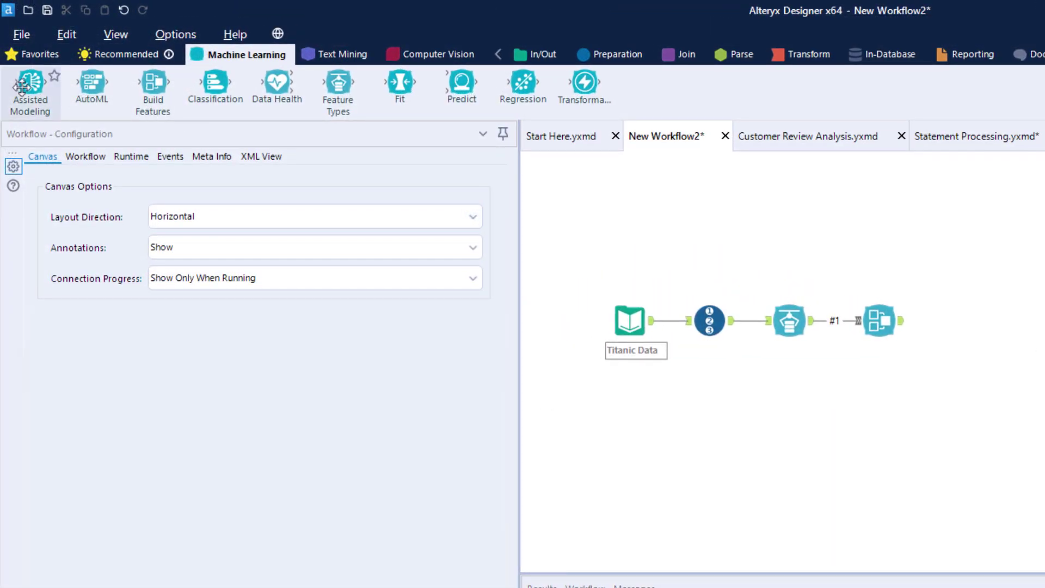
pyautogui.moveTo(19, 54); pyautogui.dragTo(980, 327)
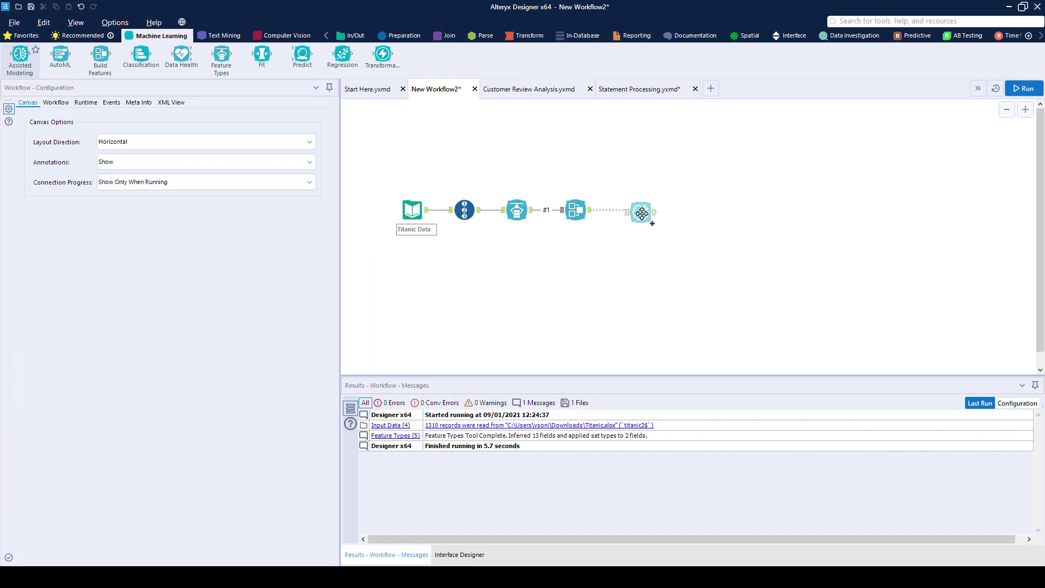
pyautogui.moveTo(642, 212); pyautogui.dragTo(640, 214)
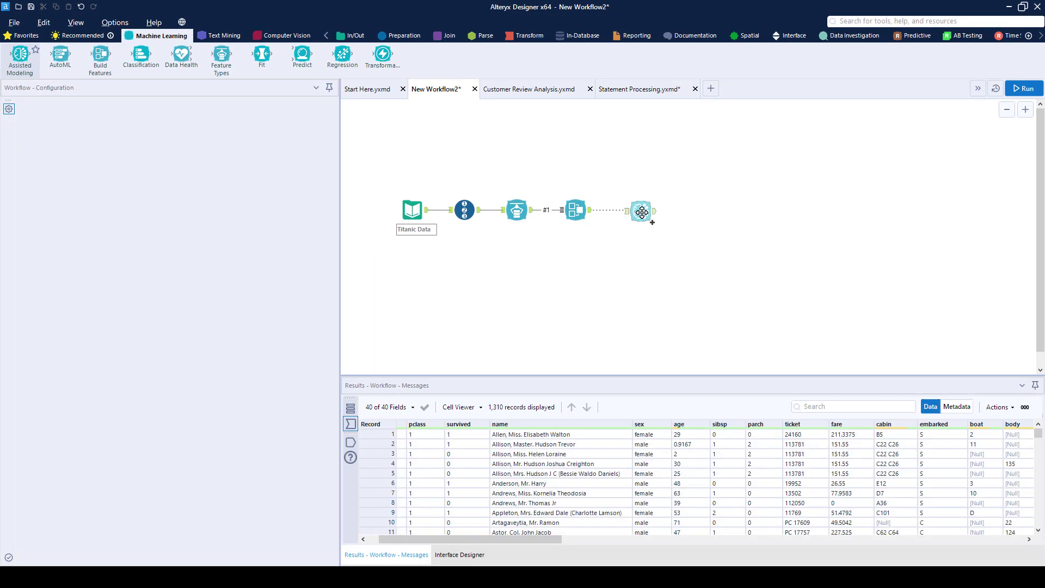
# Step: Start building in Assisted Modeling and confirm survived as the classification target
pyautogui.click(303, 206)
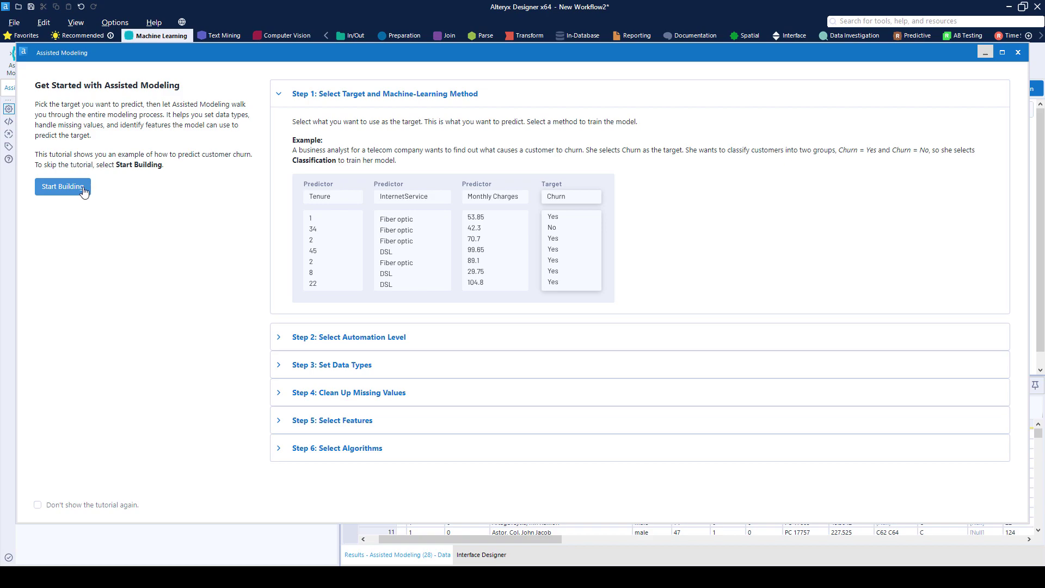
pyautogui.click(63, 187)
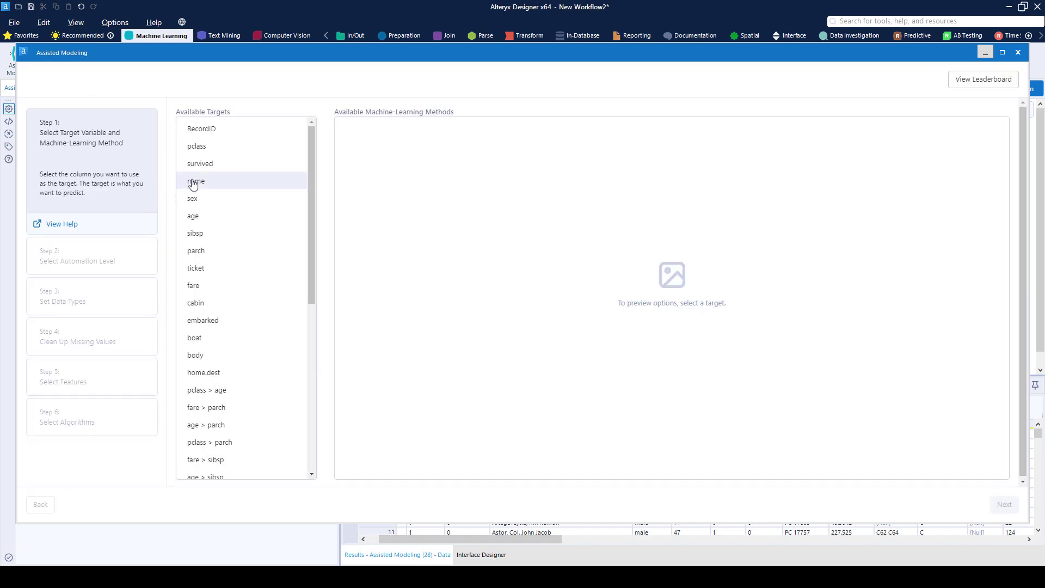
pyautogui.click(206, 165)
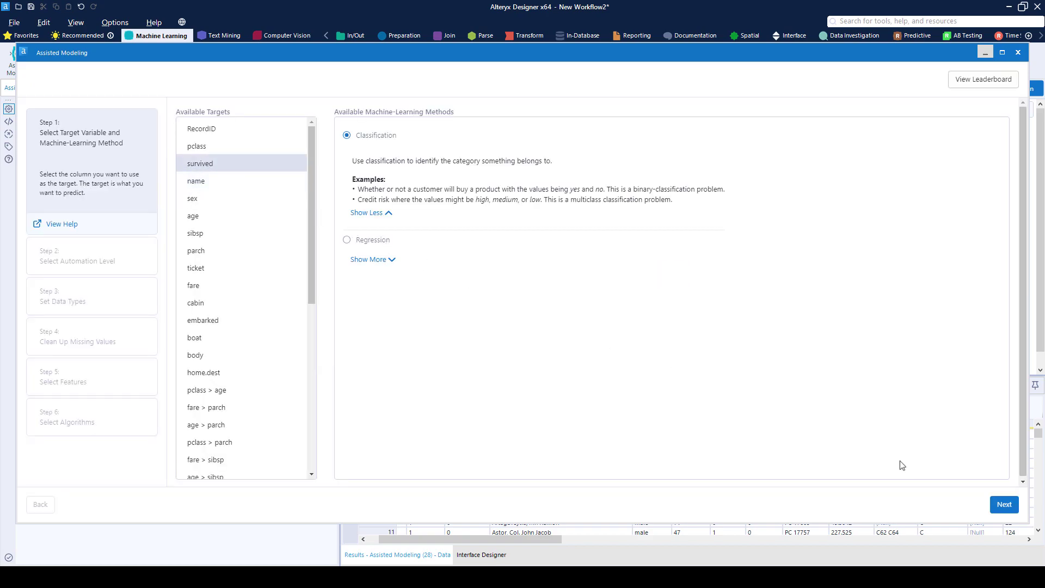
pyautogui.click(1014, 512)
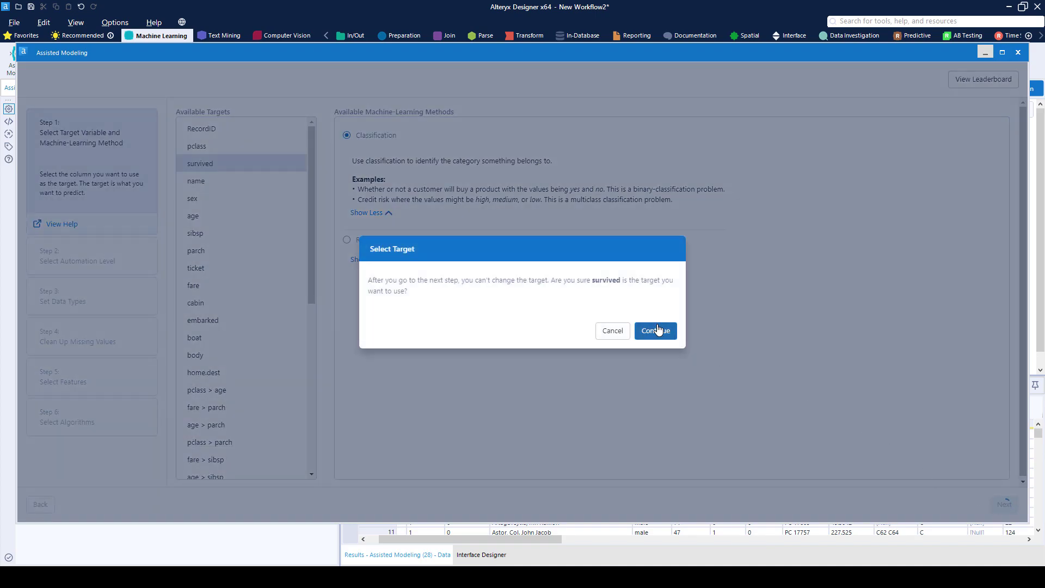
pyautogui.click(657, 330)
# Step: Accept the suggested automation level, data types, missing-value clean-up and features, then train the models
pyautogui.click(1004, 504)
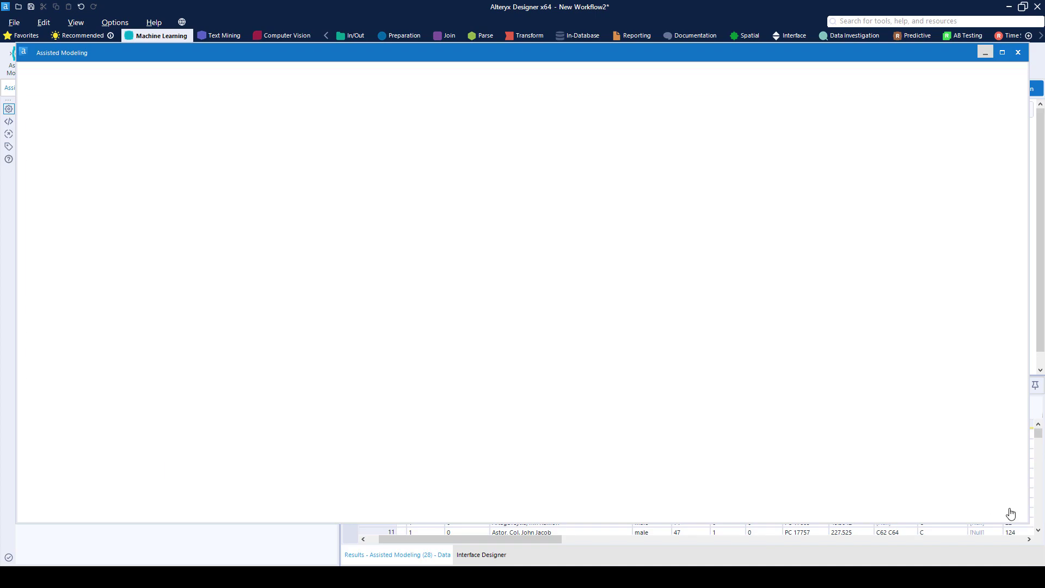
pyautogui.click(1006, 506)
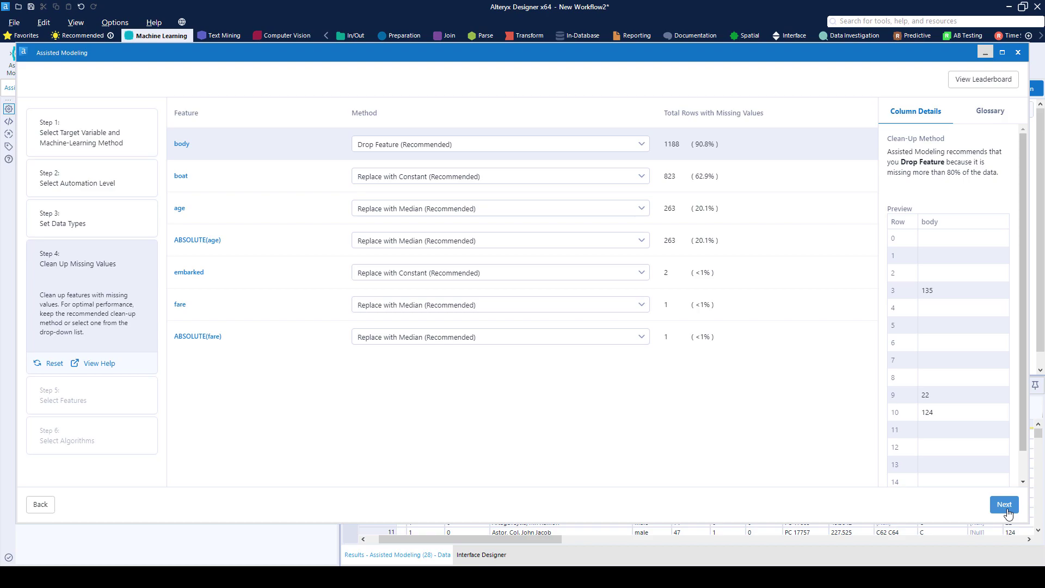
pyautogui.click(1007, 507)
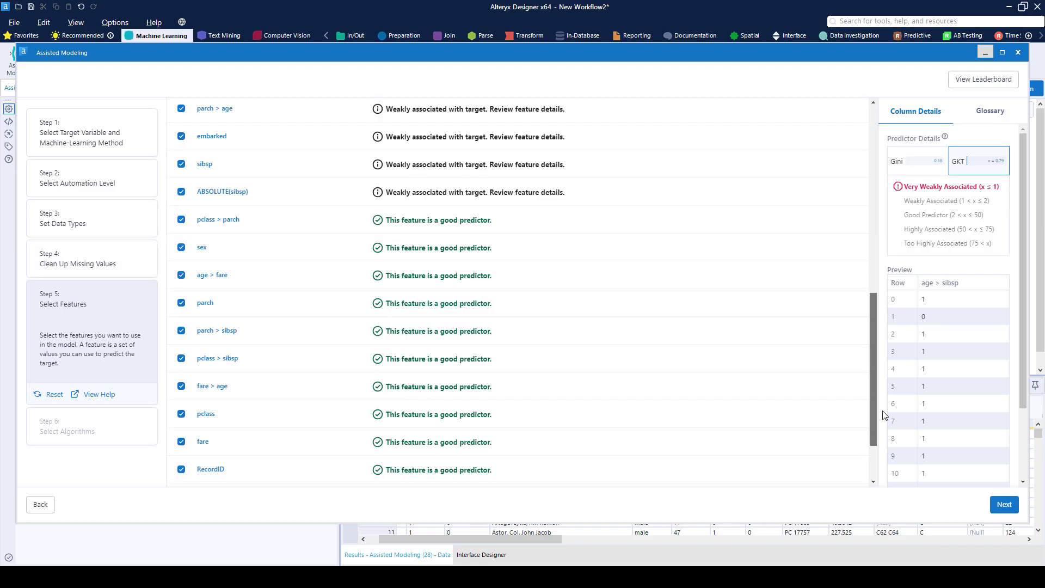
pyautogui.click(1001, 505)
pyautogui.click(954, 502)
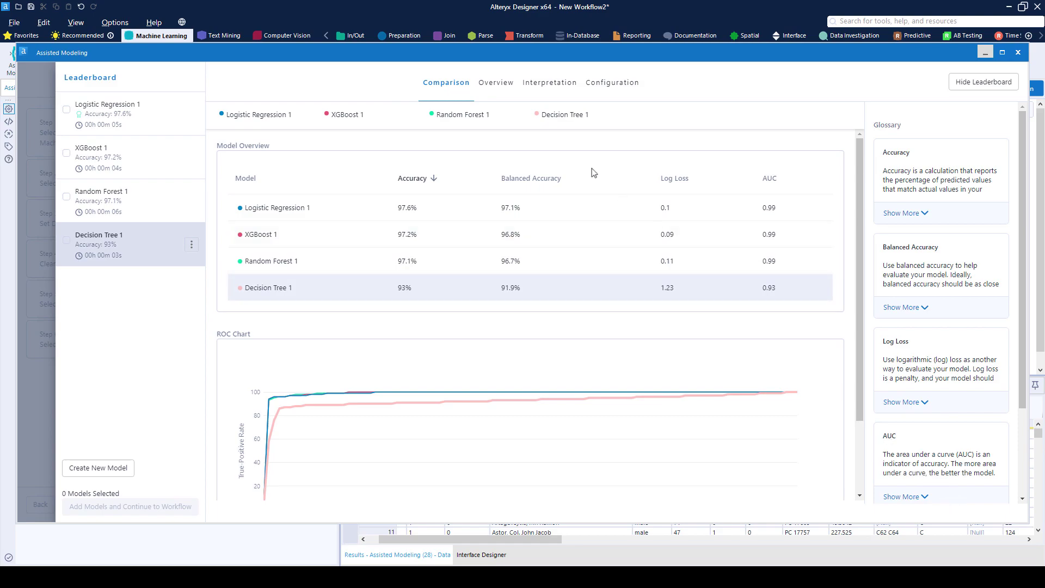
# Step: Review Decision Tree 1's accuracy overview and its feature importance interpretation
pyautogui.click(502, 88)
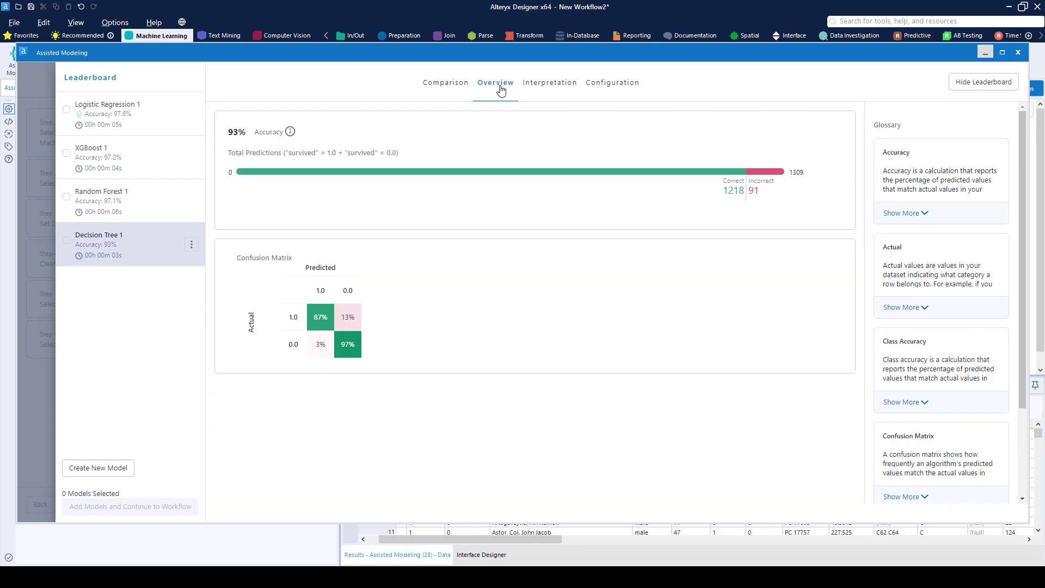
pyautogui.click(543, 87)
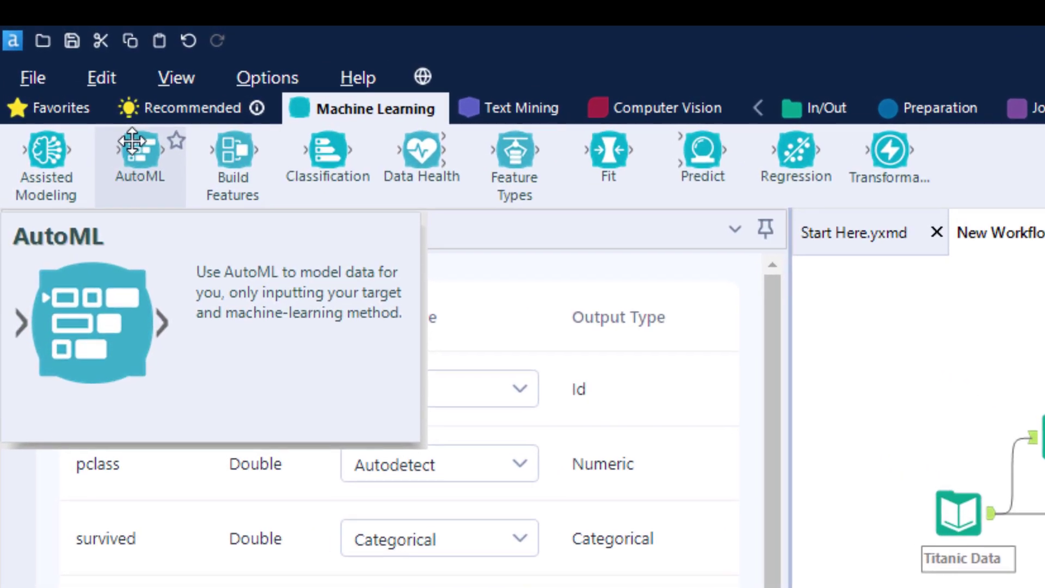
# Step: Attach AutoML after Feature Types with survived as its target column
pyautogui.moveTo(96, 102); pyautogui.dragTo(971, 387)
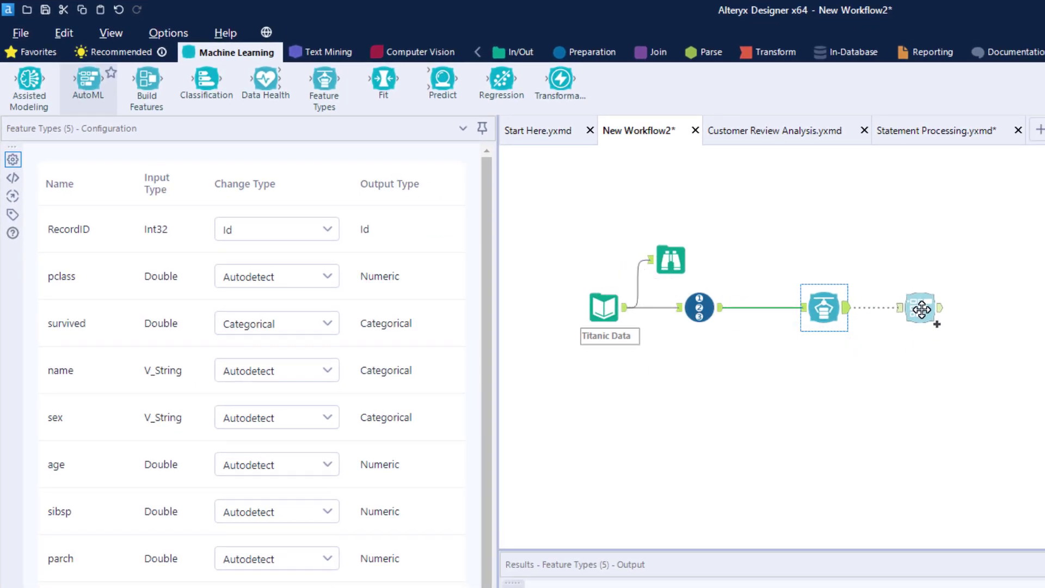
pyautogui.moveTo(922, 309); pyautogui.dragTo(920, 307)
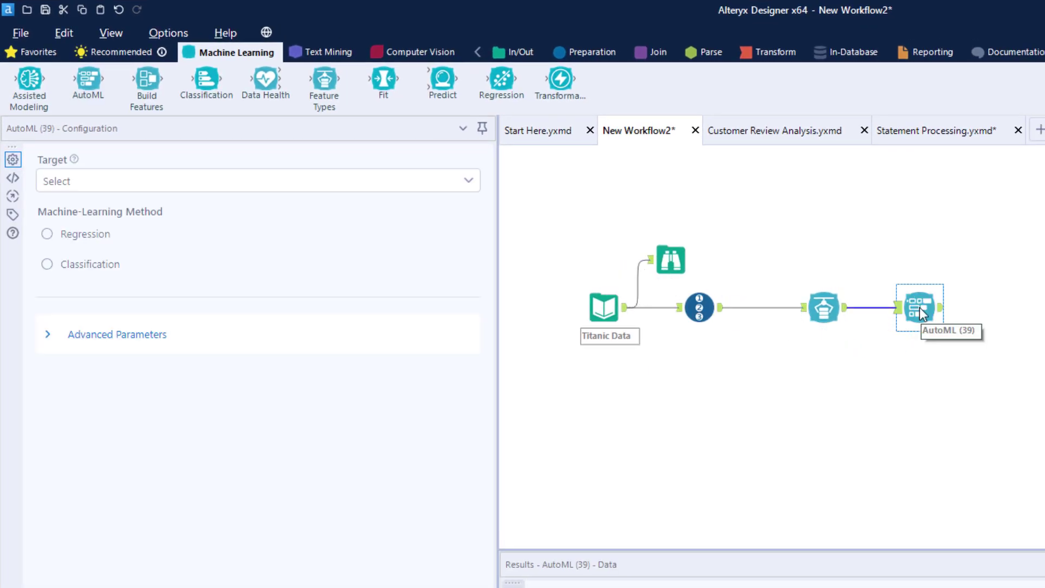
pyautogui.click(408, 180)
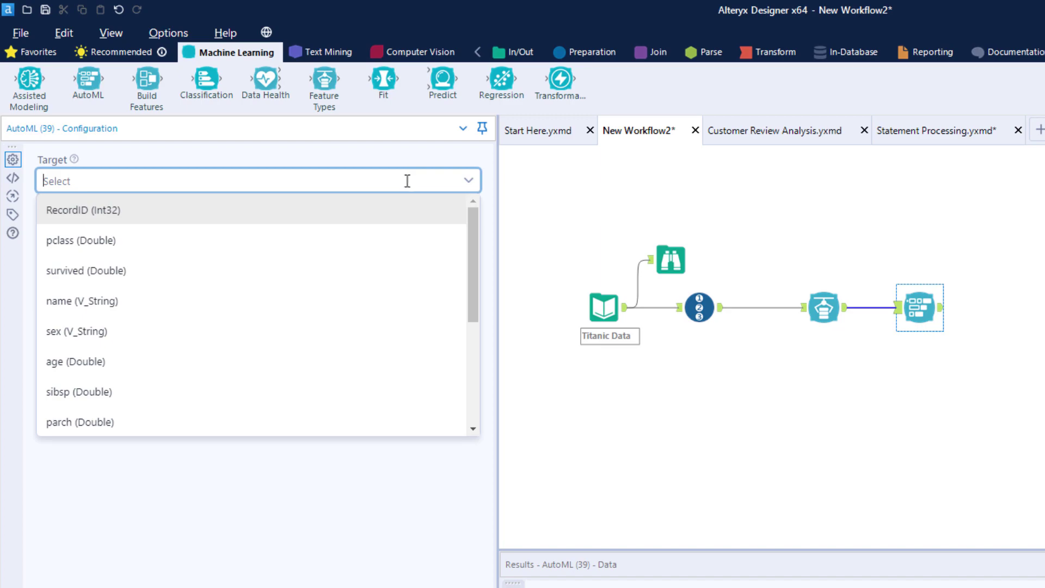
pyautogui.click(387, 273)
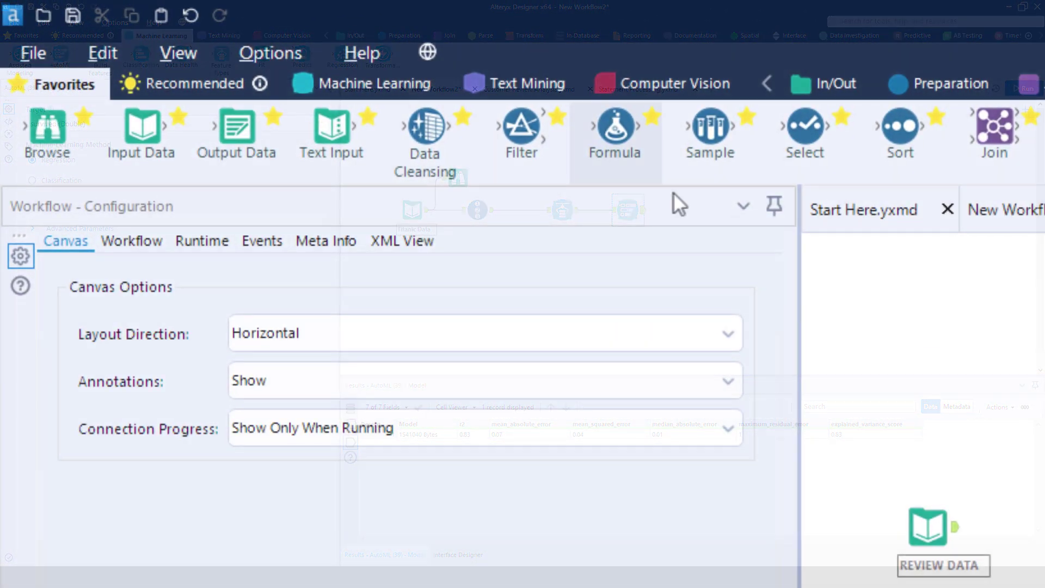
# Step: Add a Text Pre-processing tool from Text Mining and connect it to REVIEW DATA
pyautogui.click(518, 90)
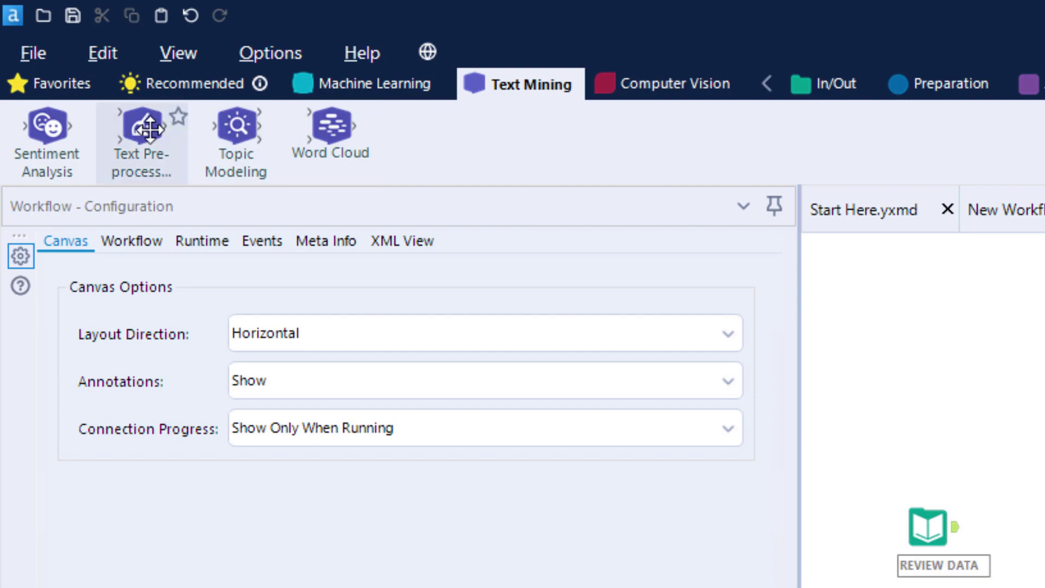
pyautogui.moveTo(150, 129); pyautogui.dragTo(881, 473)
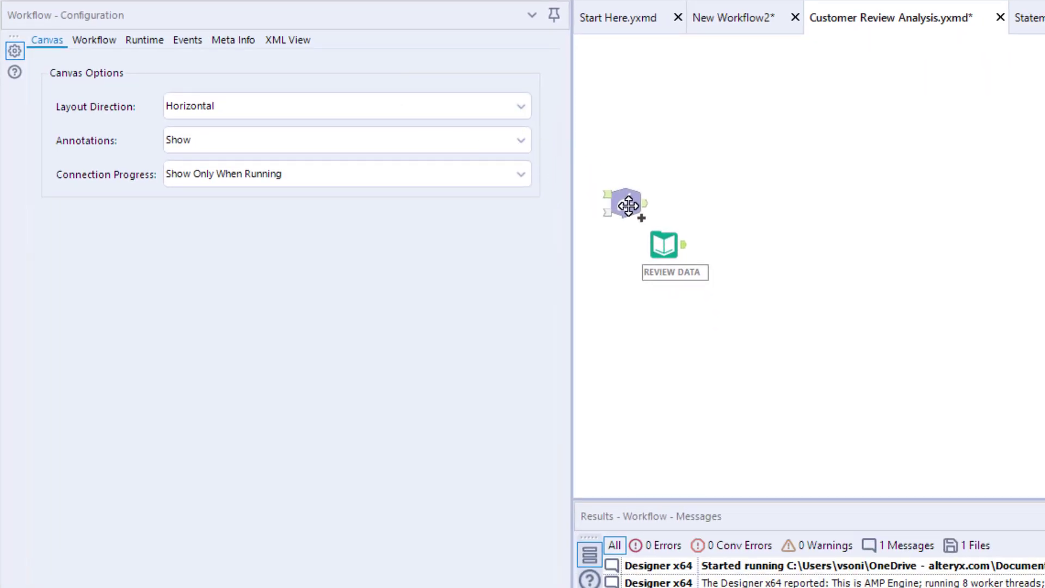
pyautogui.moveTo(783, 259); pyautogui.dragTo(782, 260)
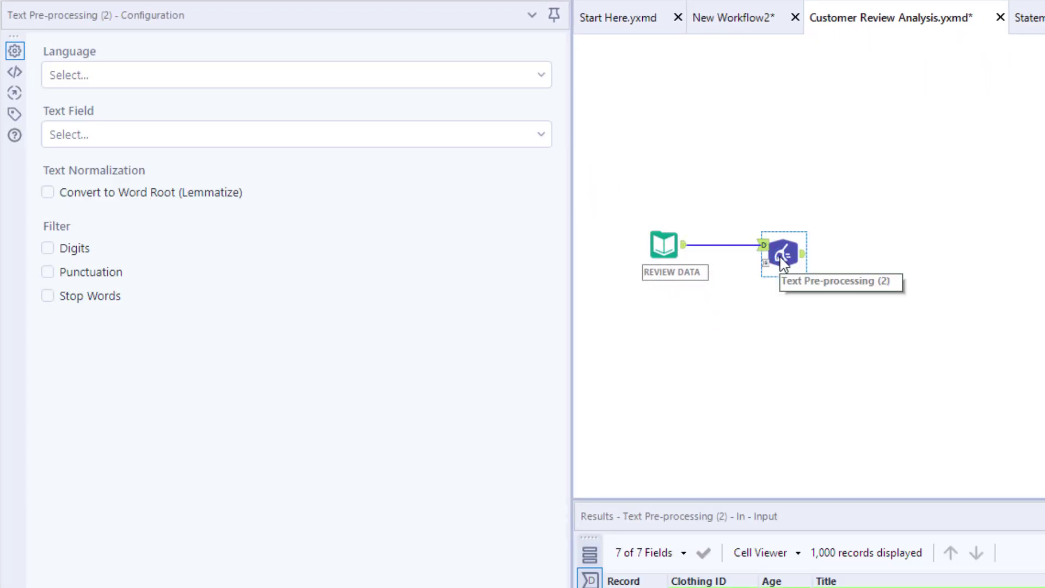
# Step: Set language to English and text field to Review Text, then run the workflow
pyautogui.click(378, 74)
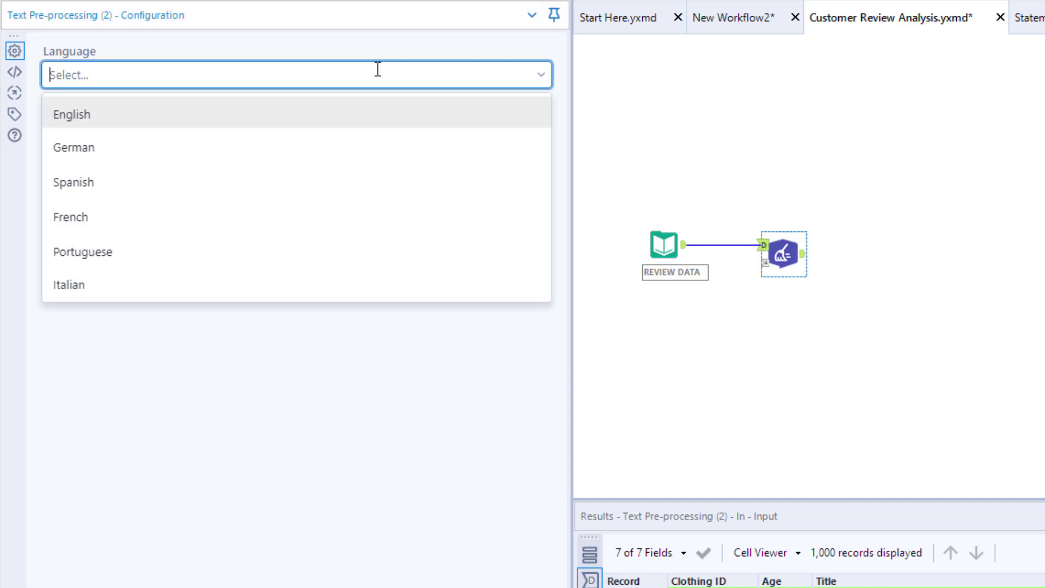
pyautogui.click(337, 116)
pyautogui.click(334, 132)
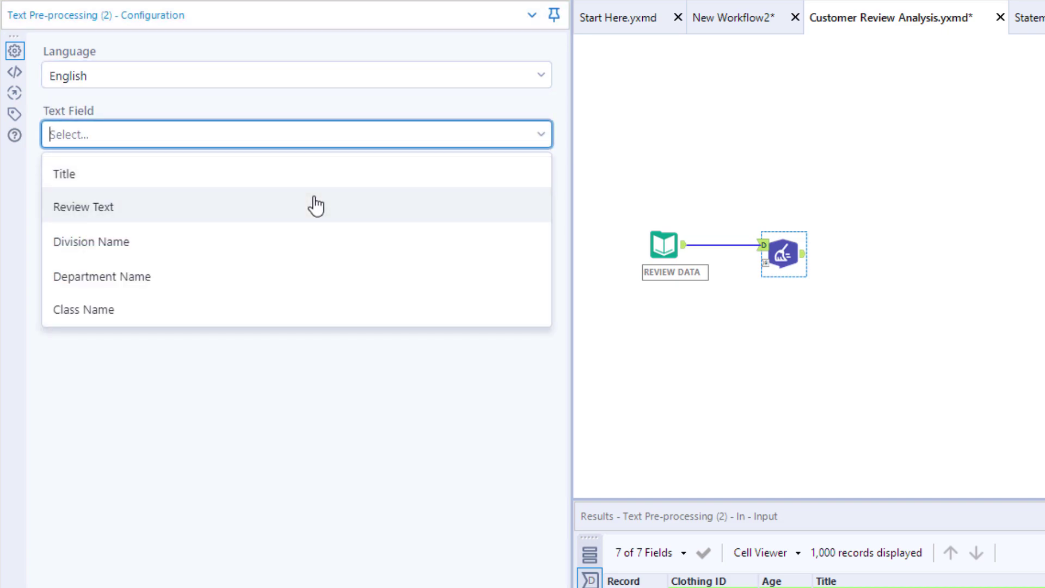
pyautogui.click(305, 206)
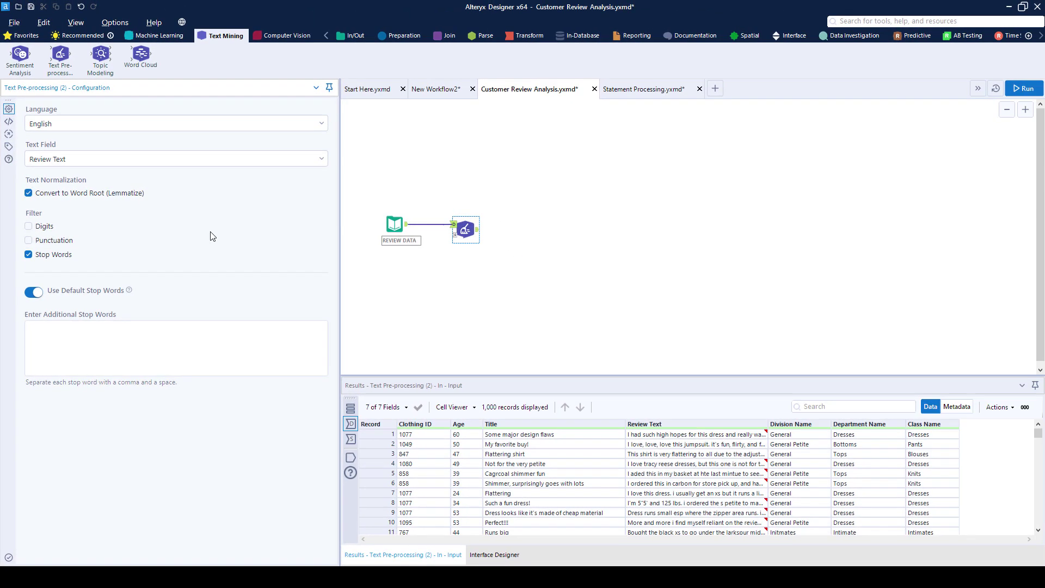
pyautogui.click(802, 255)
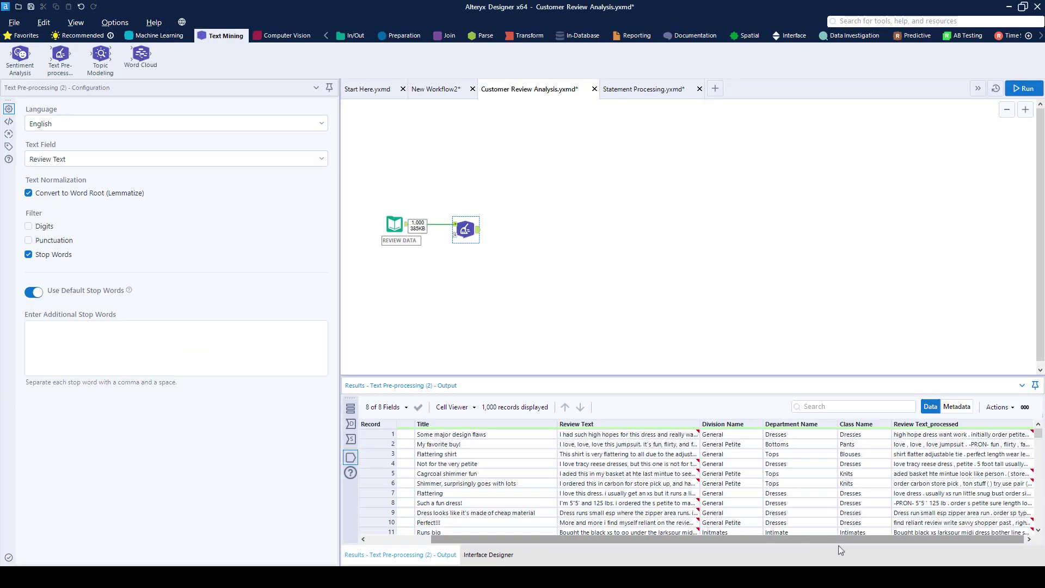
# Step: Review topic 1's most relevant terms and the intertopic distance map in the topic model report
pyautogui.click(205, 98)
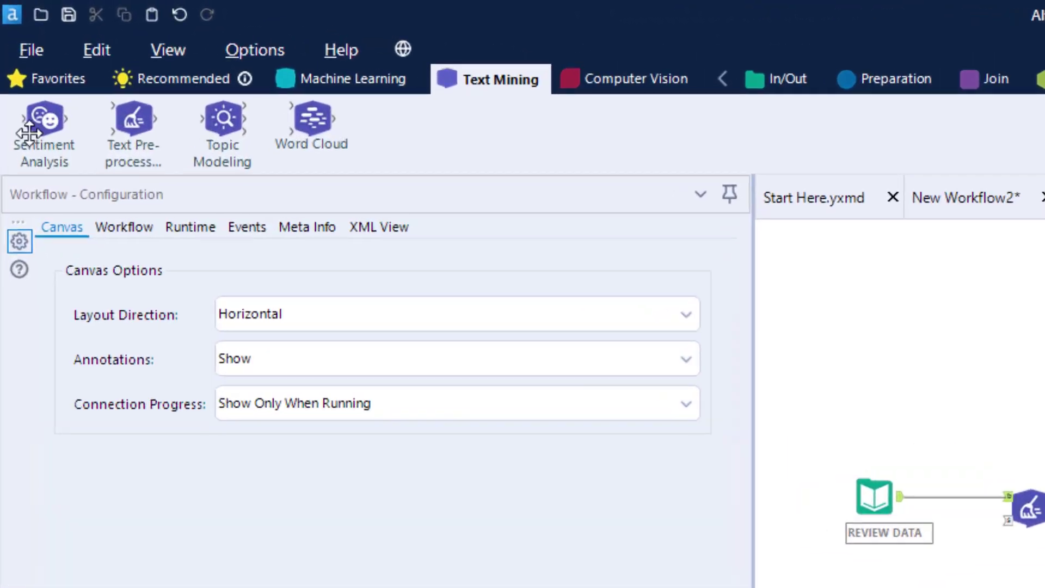
pyautogui.moveTo(19, 57); pyautogui.dragTo(15, 64)
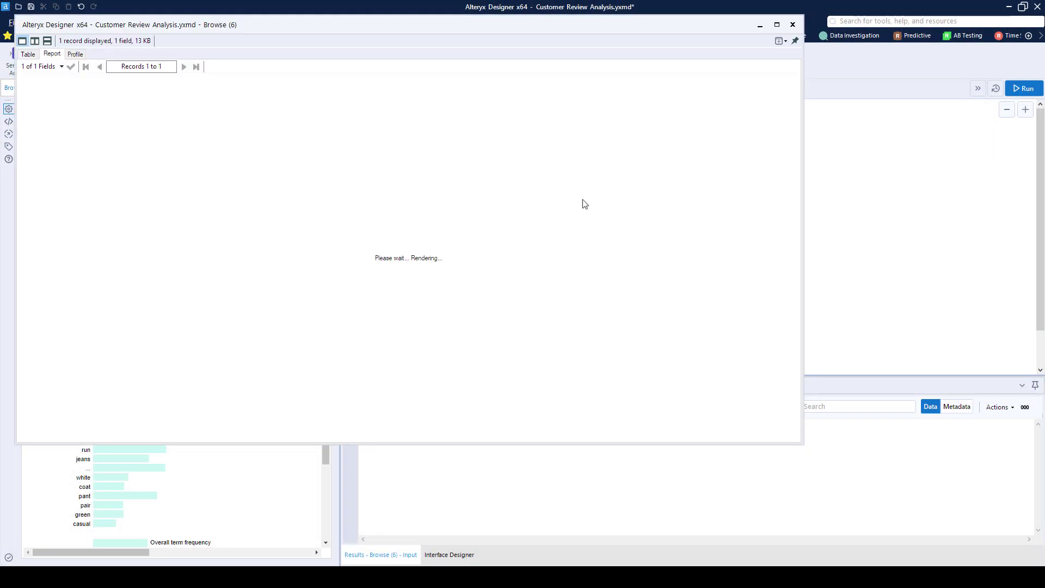
pyautogui.moveTo(720, 308)
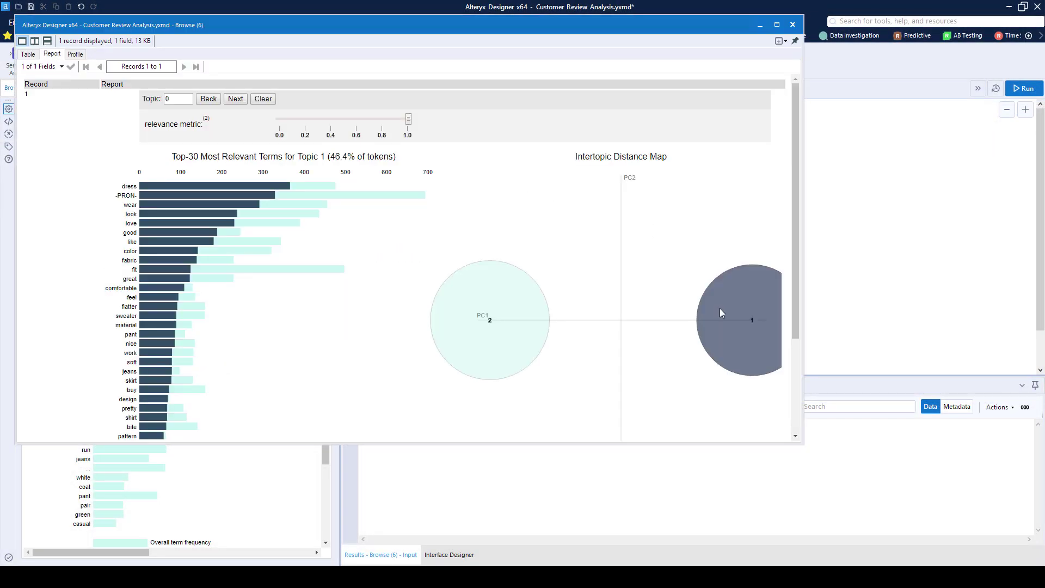
pyautogui.scroll(-2, 719, 308)
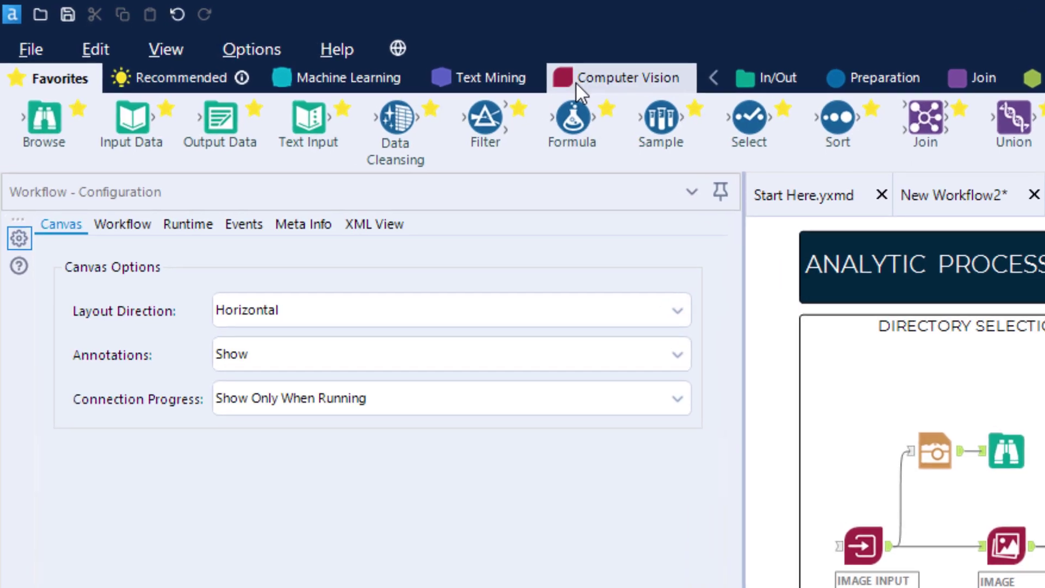
# Step: Inspect the Image Processing settings and the cleaned receipt, then the Image Template settings
pyautogui.click(523, 65)
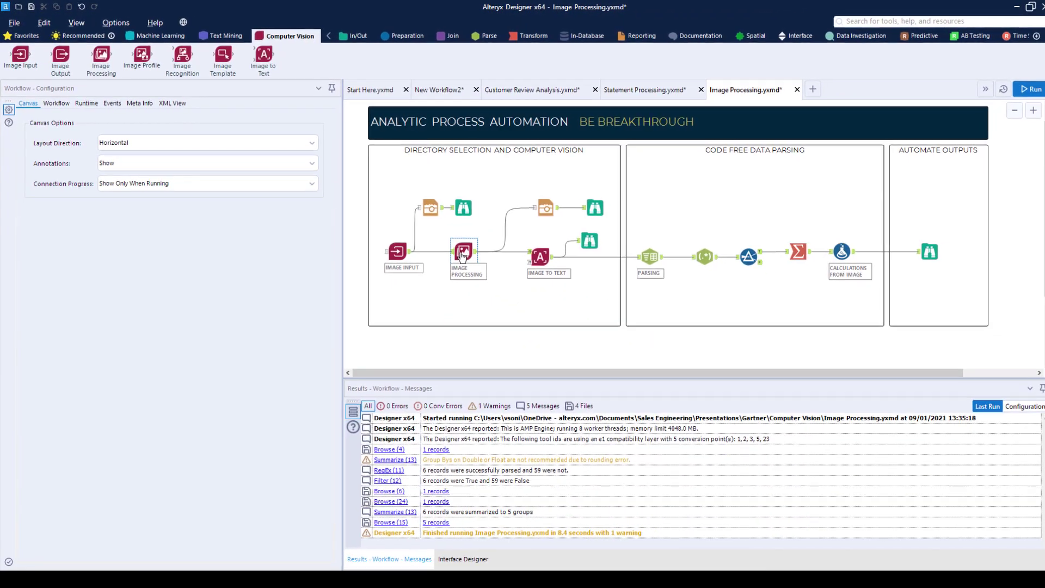
pyautogui.click(460, 249)
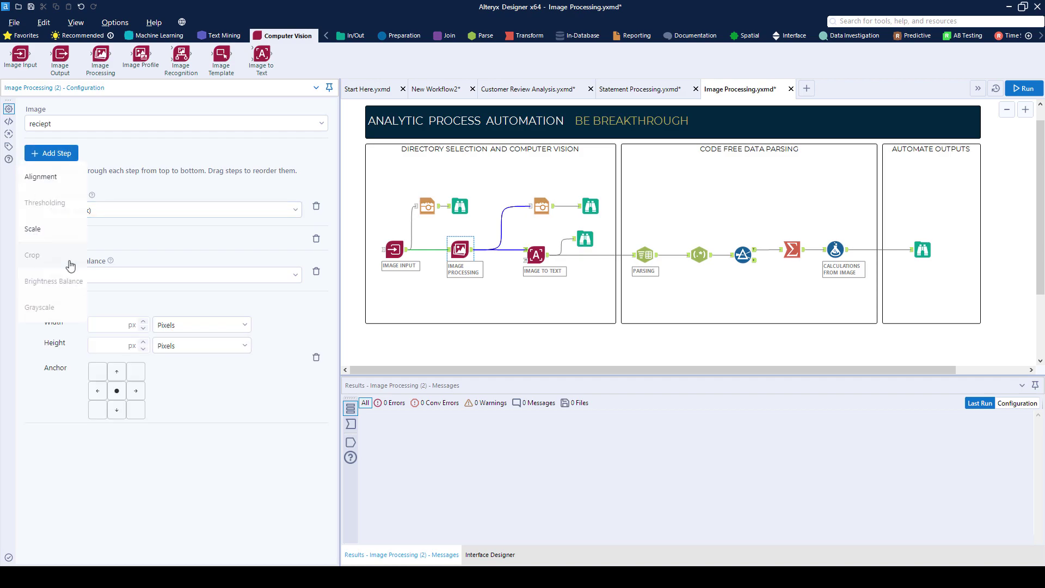
pyautogui.click(584, 210)
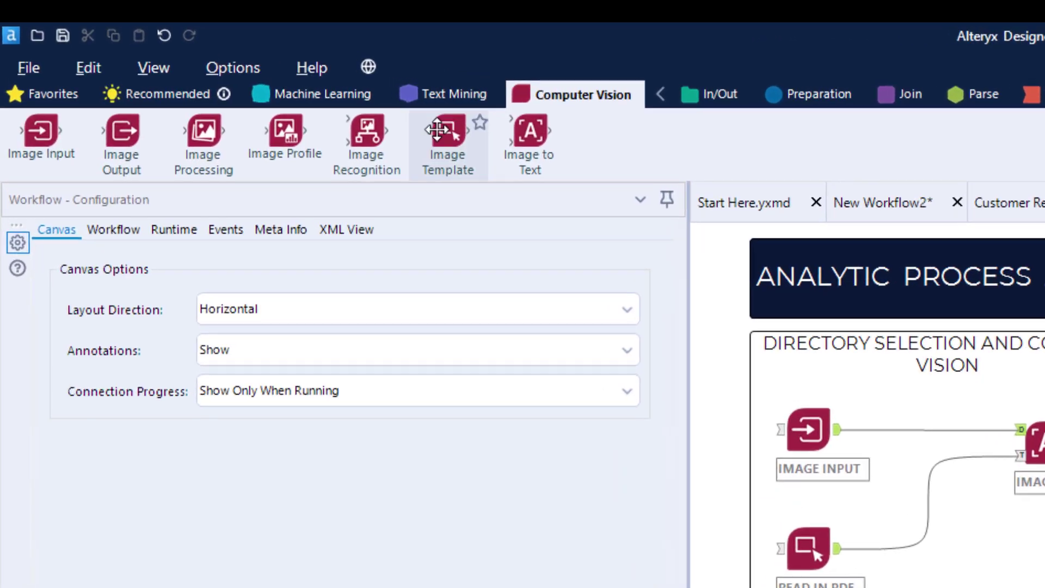
pyautogui.click(398, 256)
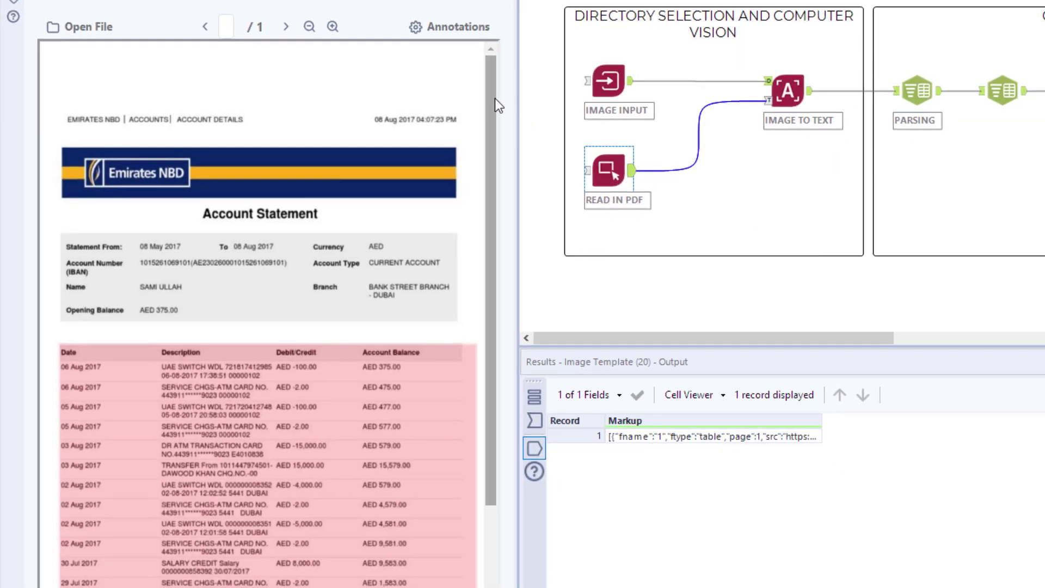
# Step: Check the annotated transaction table, then the Select and Browse outputs with Date, Description and Balance
pyautogui.moveTo(495, 99)
pyautogui.mouseDown()
pyautogui.moveTo(501, 200)
pyautogui.moveTo(481, 105)
pyautogui.mouseUp()
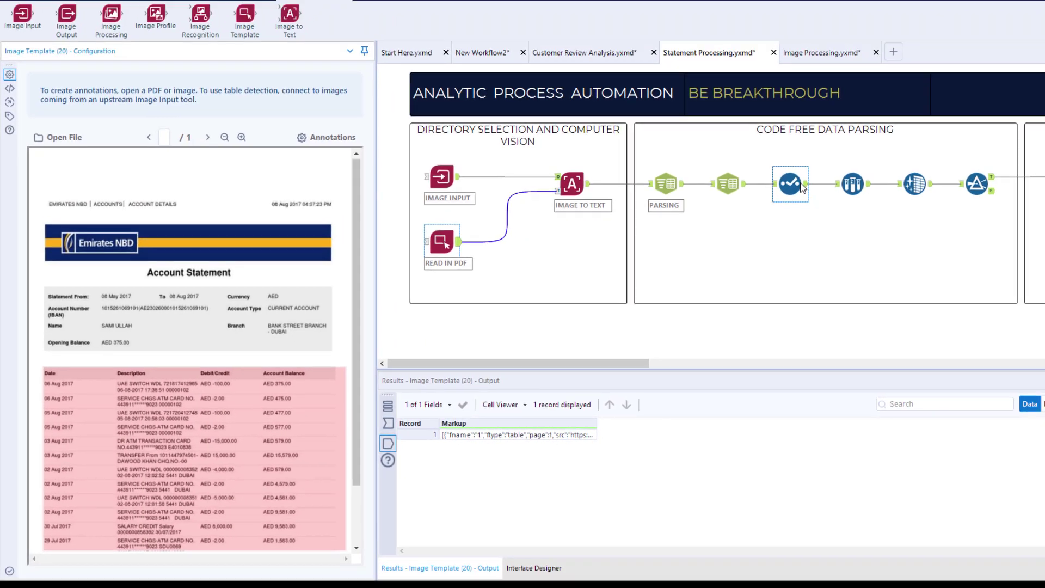
pyautogui.click(991, 121)
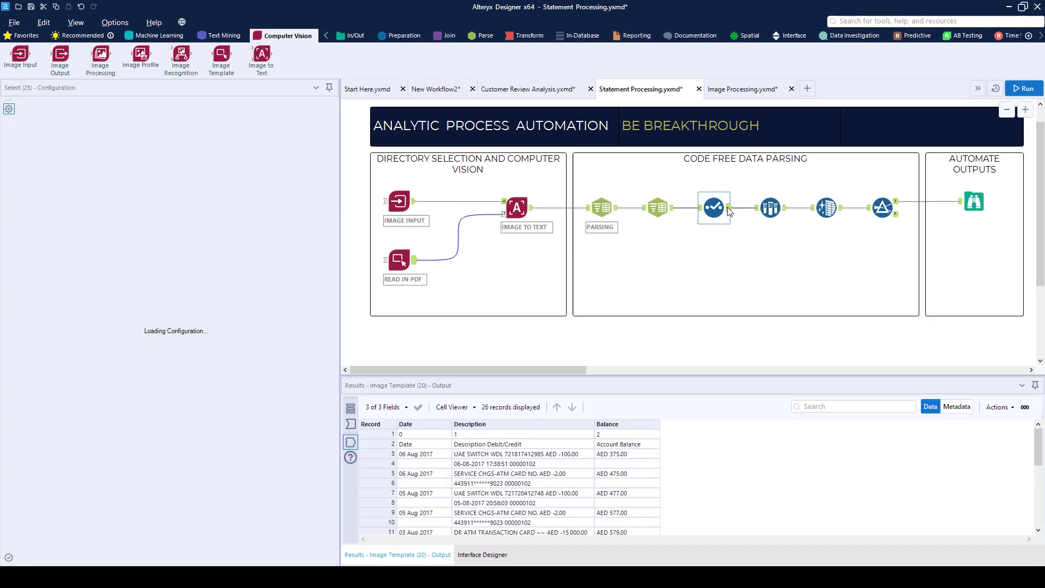
pyautogui.click(977, 203)
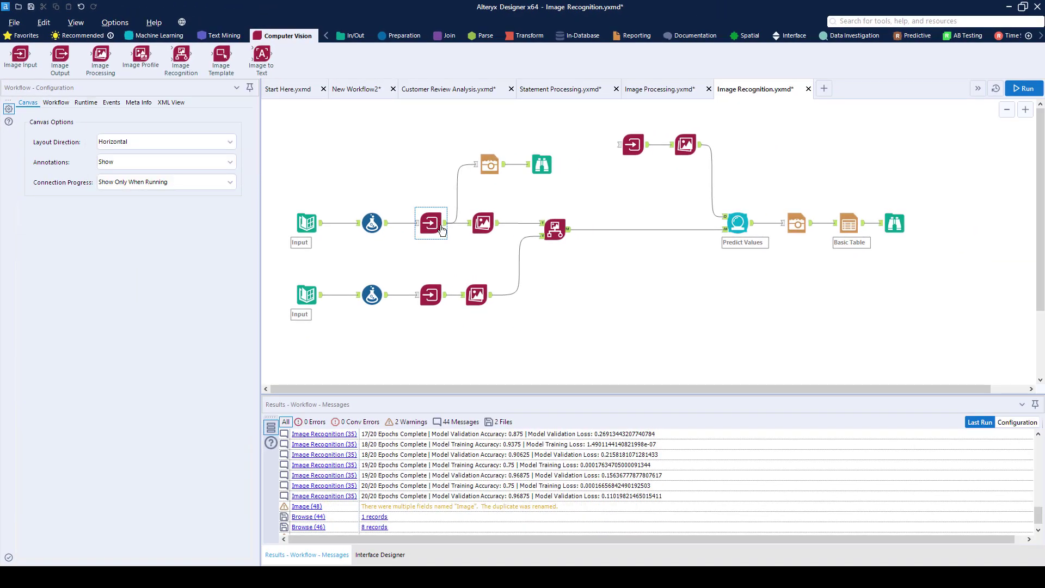
# Step: Browse the Image Input's loaded flower images, enlarging the panel to see them
pyautogui.click(501, 261)
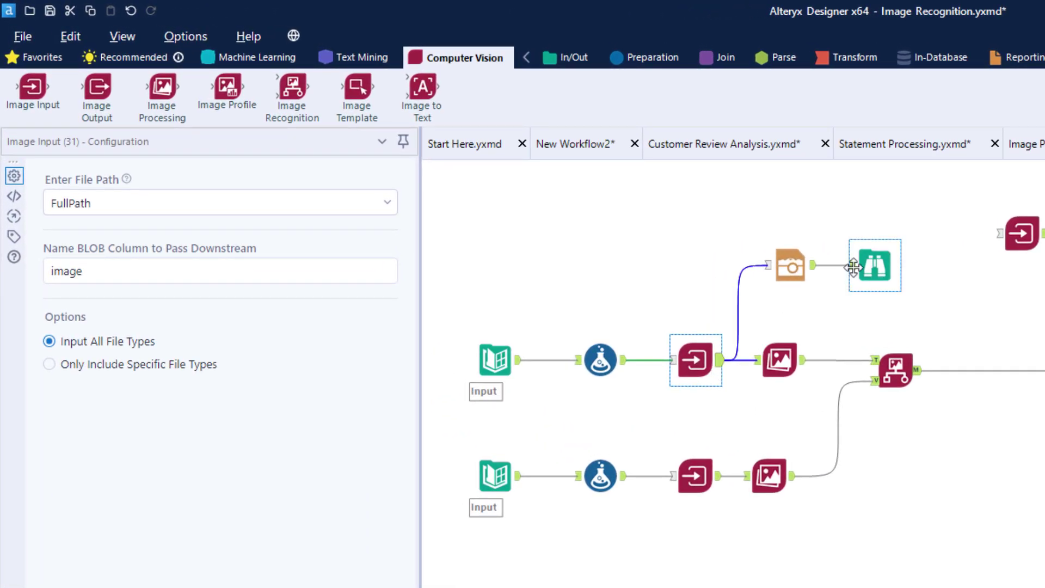
pyautogui.click(854, 267)
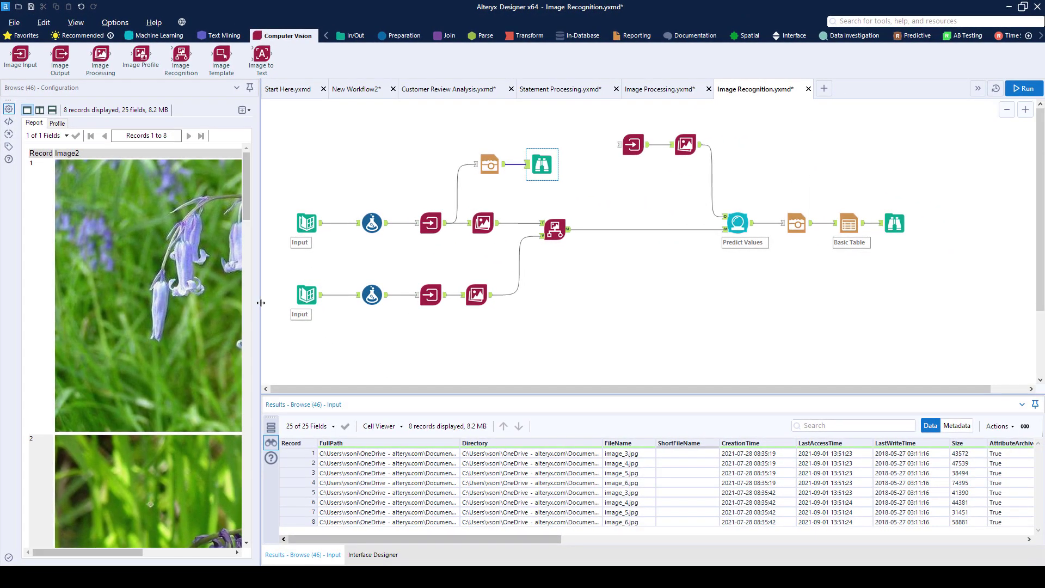
pyautogui.moveTo(375, 304); pyautogui.dragTo(373, 284)
pyautogui.moveTo(358, 195); pyautogui.dragTo(337, 175)
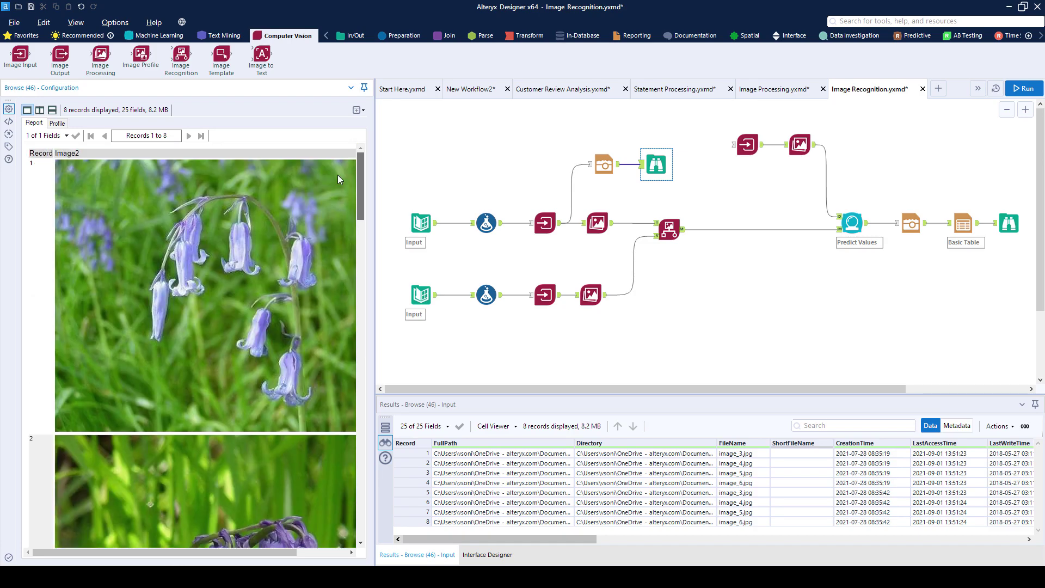
# Step: Check the Image Recognition predictions: image_2 bluebell; image_1, image_24, image_53 daffodil
pyautogui.click(669, 229)
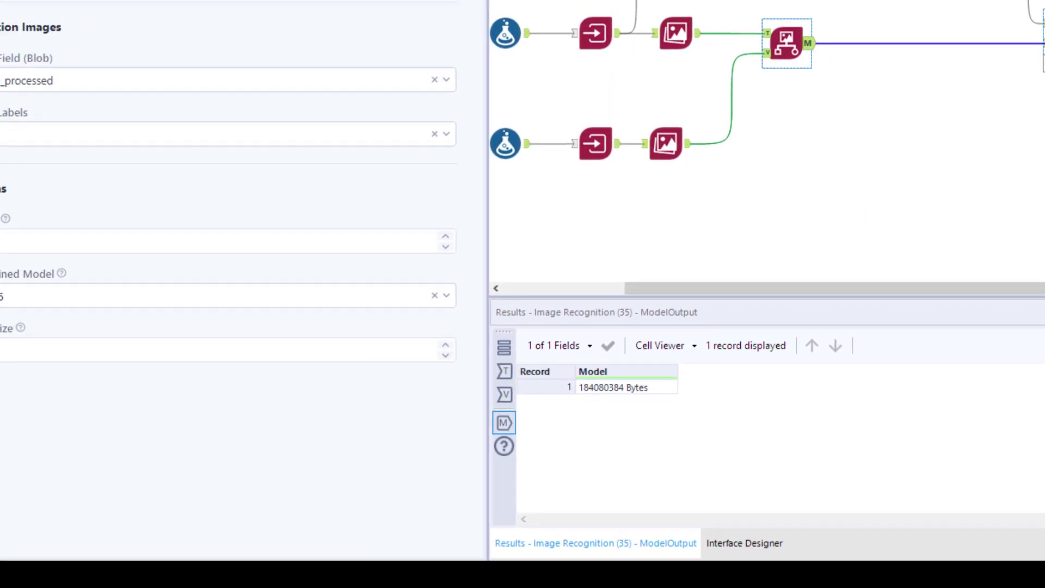
pyautogui.click(757, 52)
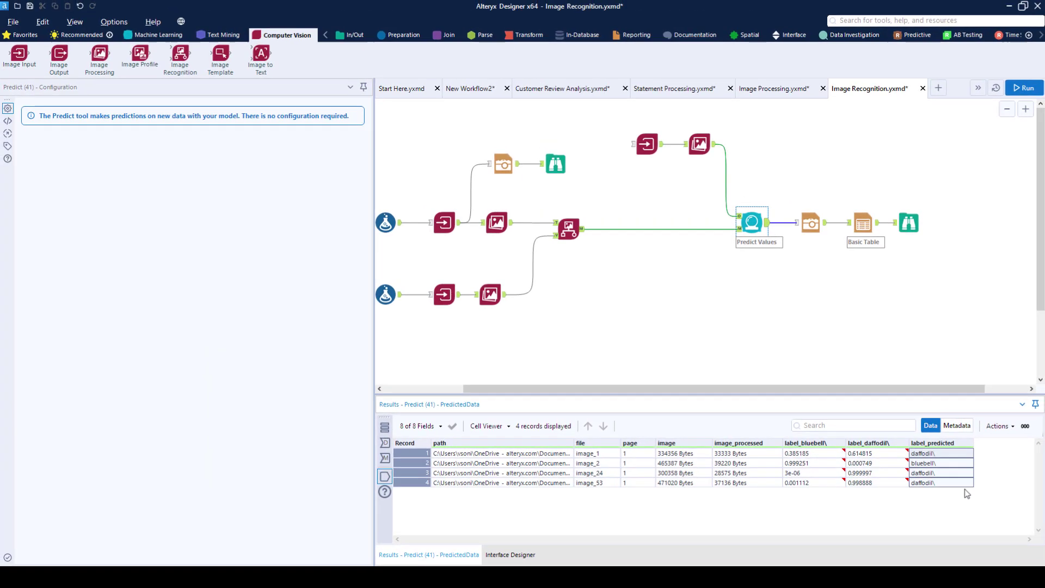
pyautogui.click(1033, 458)
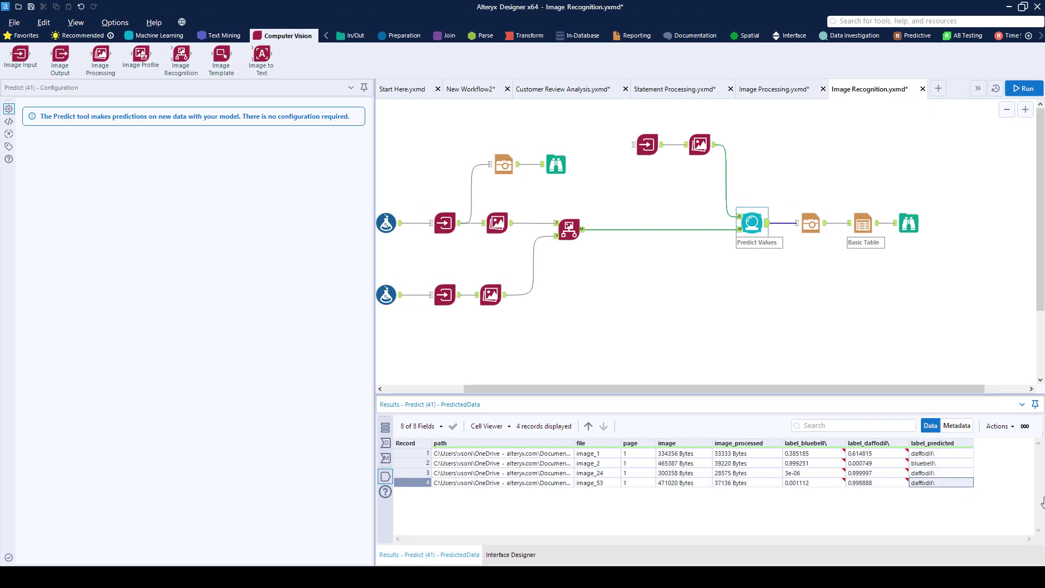